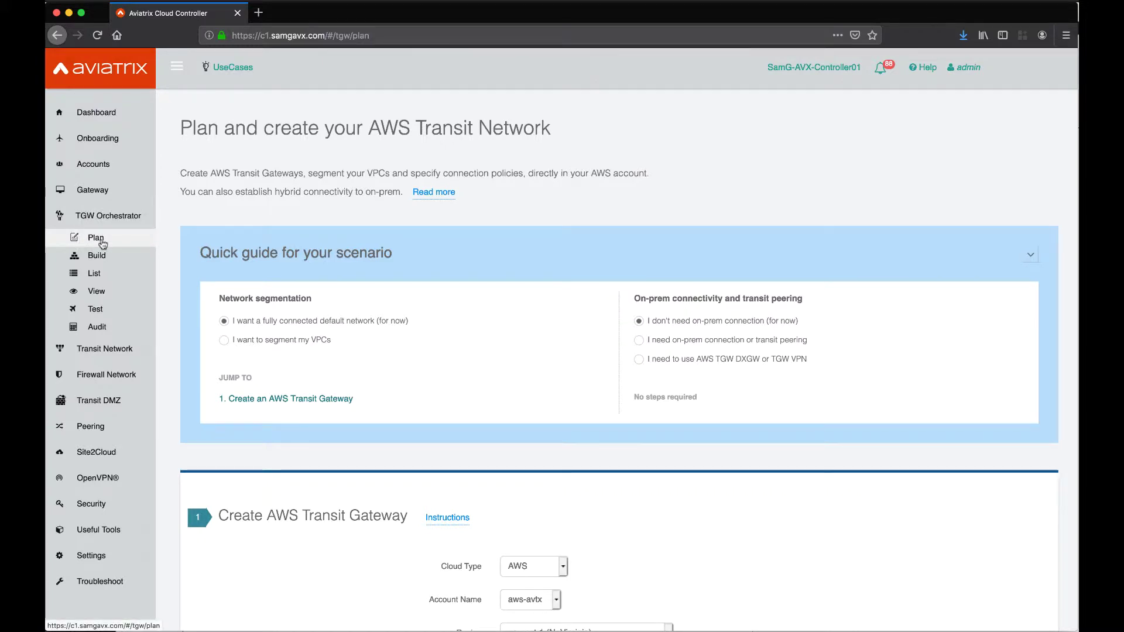
scroll(236, 279, "down", 4)
scroll(235, 280, "down", 15)
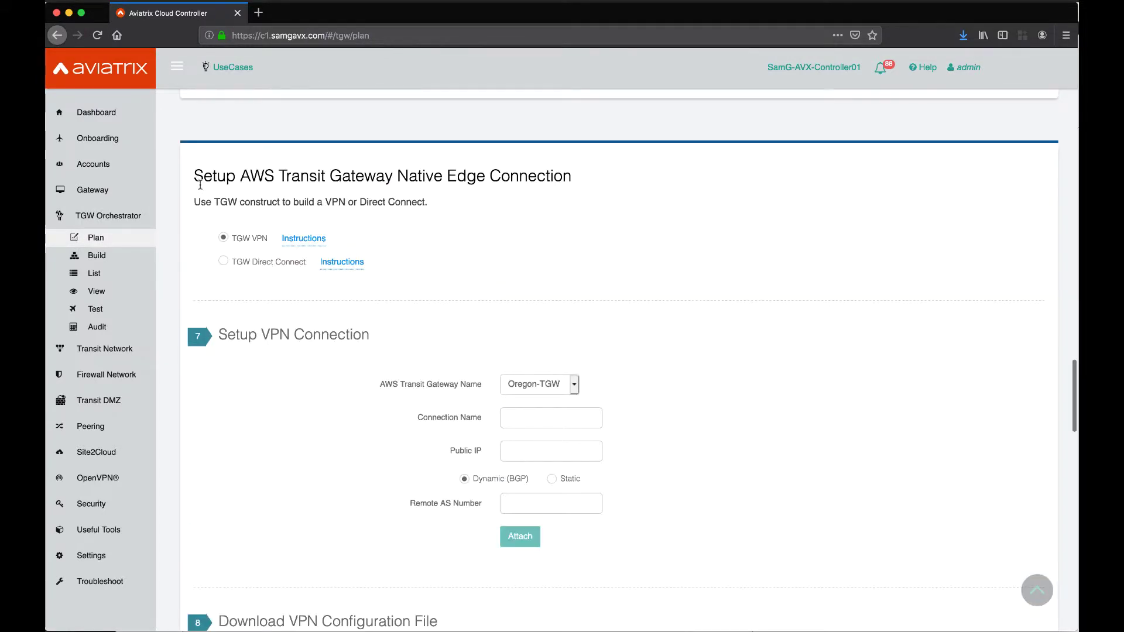
scroll(278, 180, "down", 1)
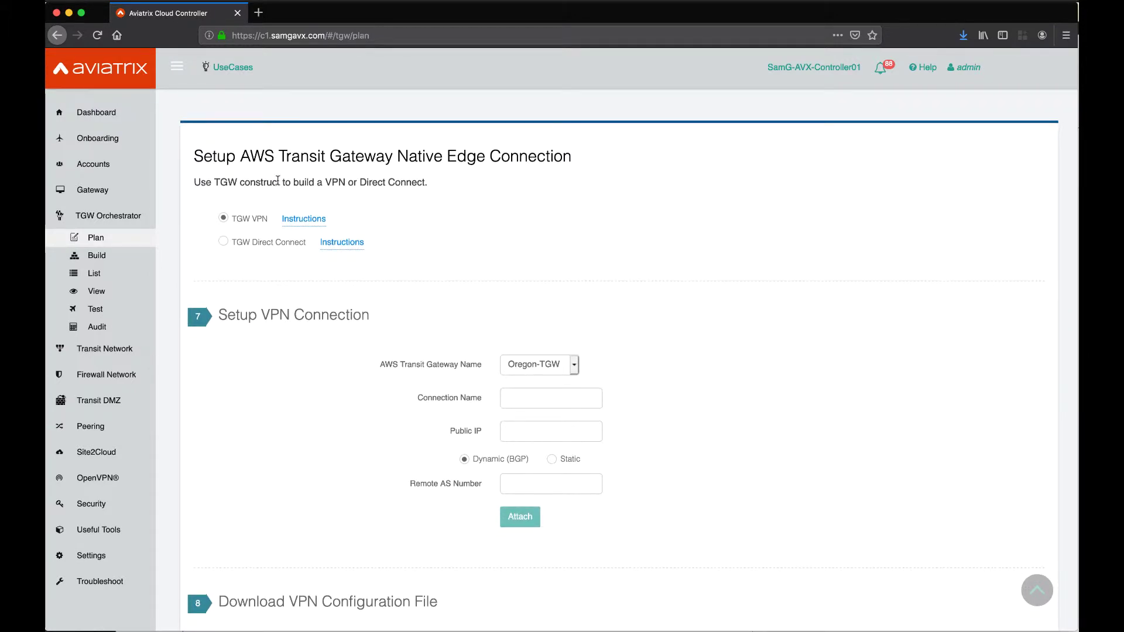
scroll(277, 181, "down", 3)
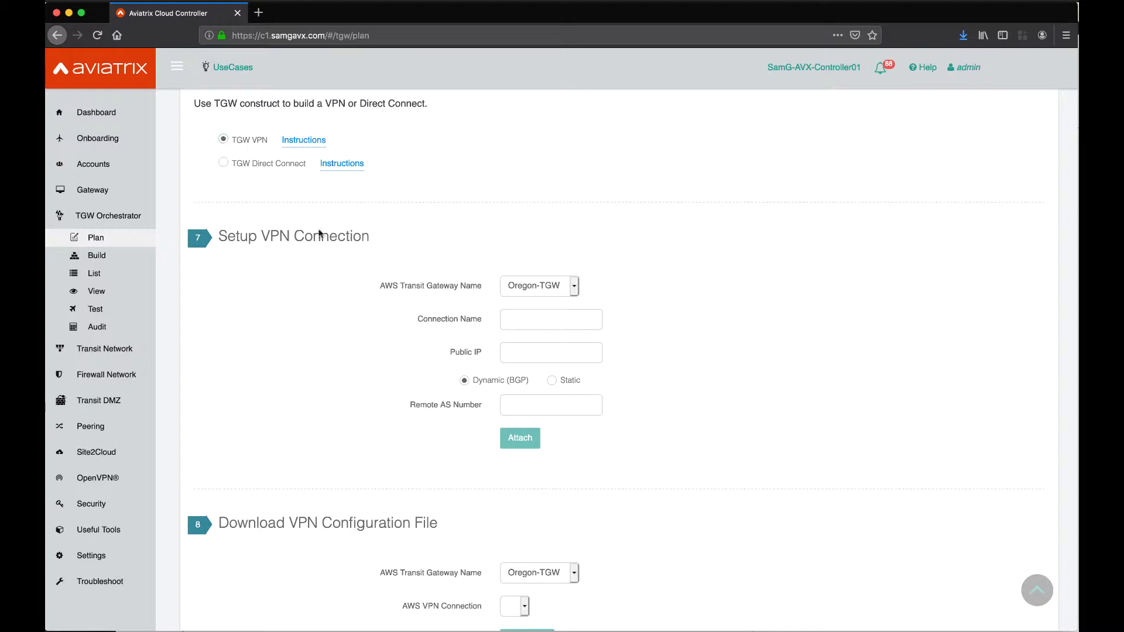
- On Oregon-TGW, attach BGP VPN connection VPN-TGW-Test to 64.1.34.1 with remote AS 65344
left_click(572, 288)
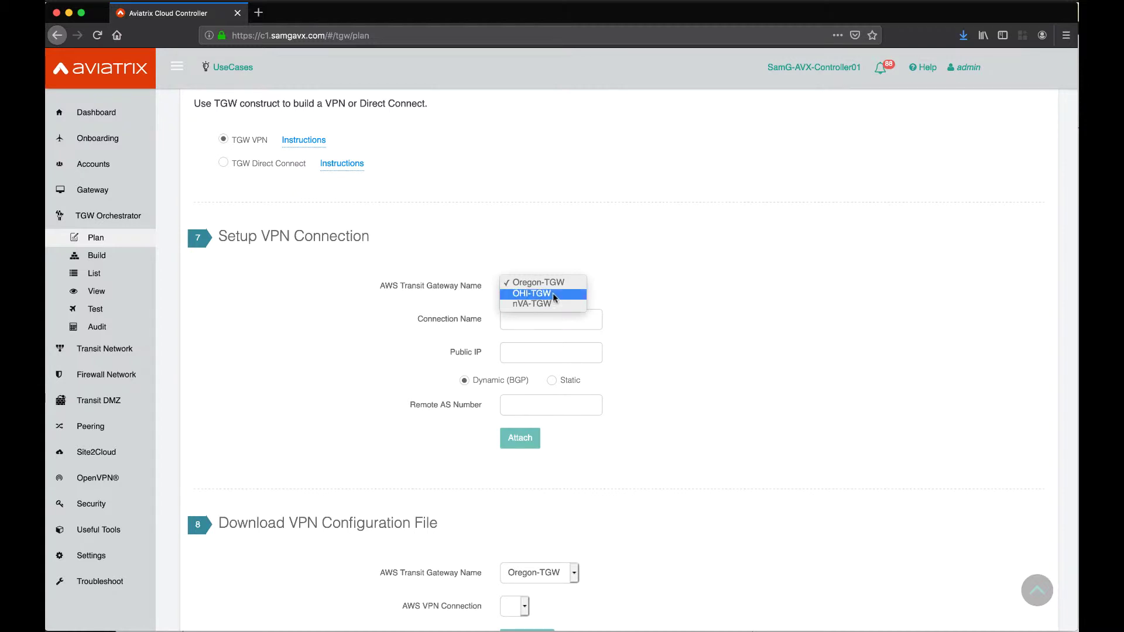
left_click(609, 295)
key("Tab")
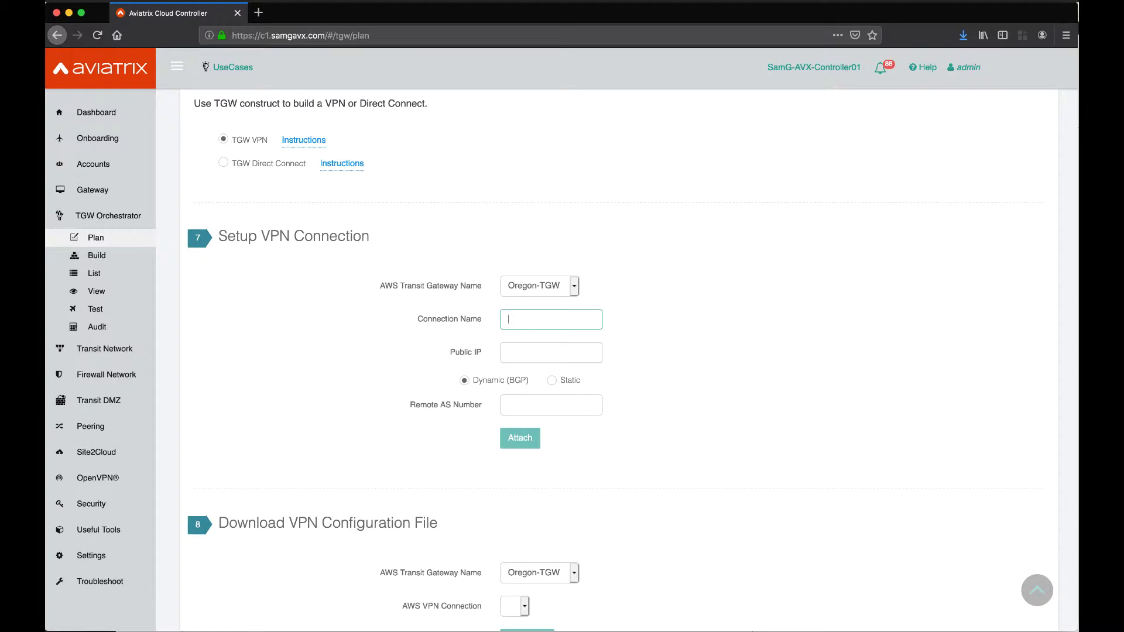
type("VPN")
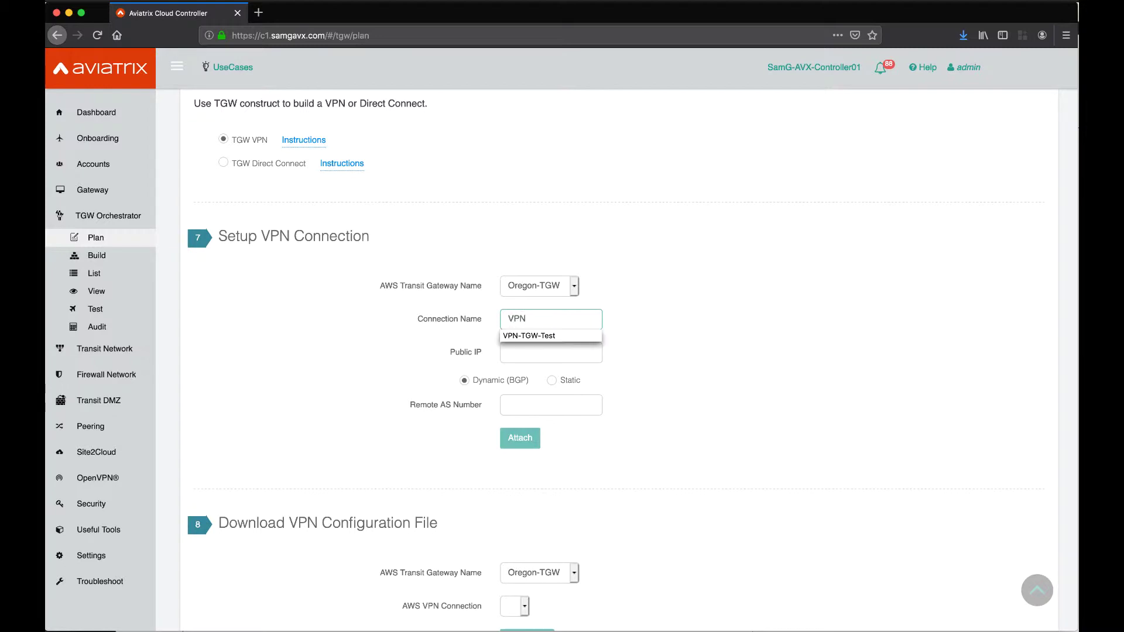
key("Down")
key("Return")
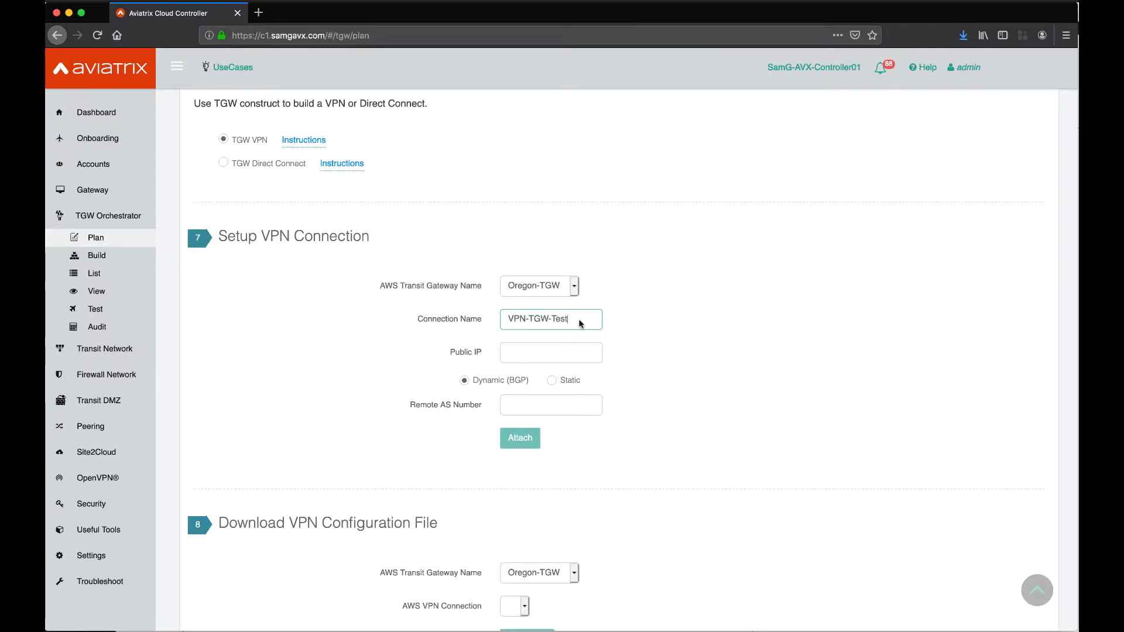
left_click(560, 351)
type("64")
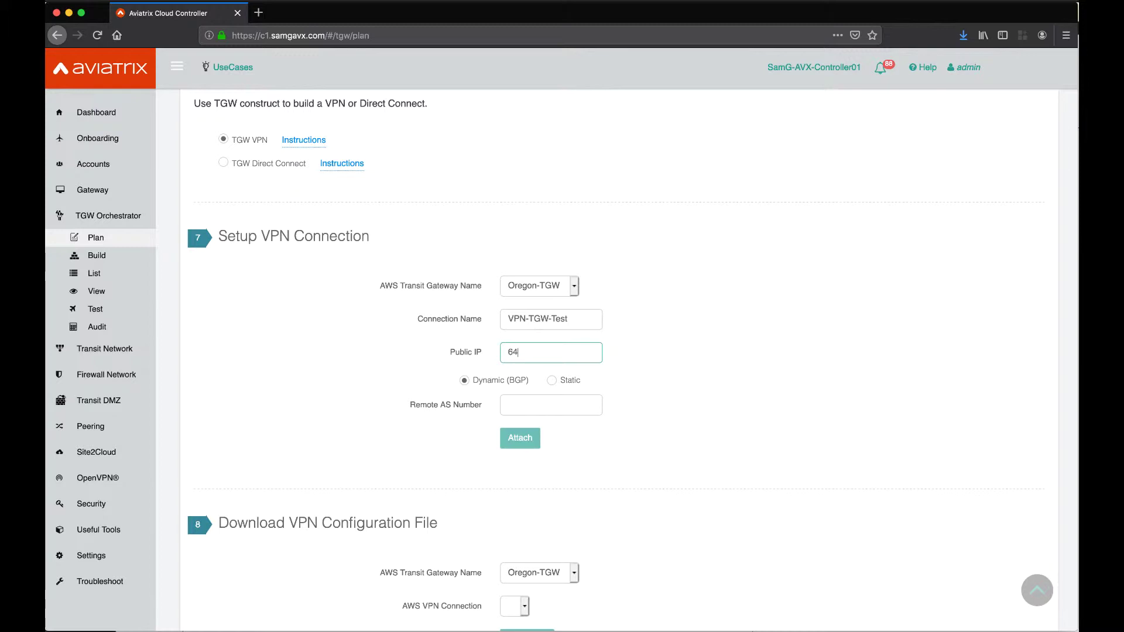
type(".1.")
type("34.1")
key("Tab")
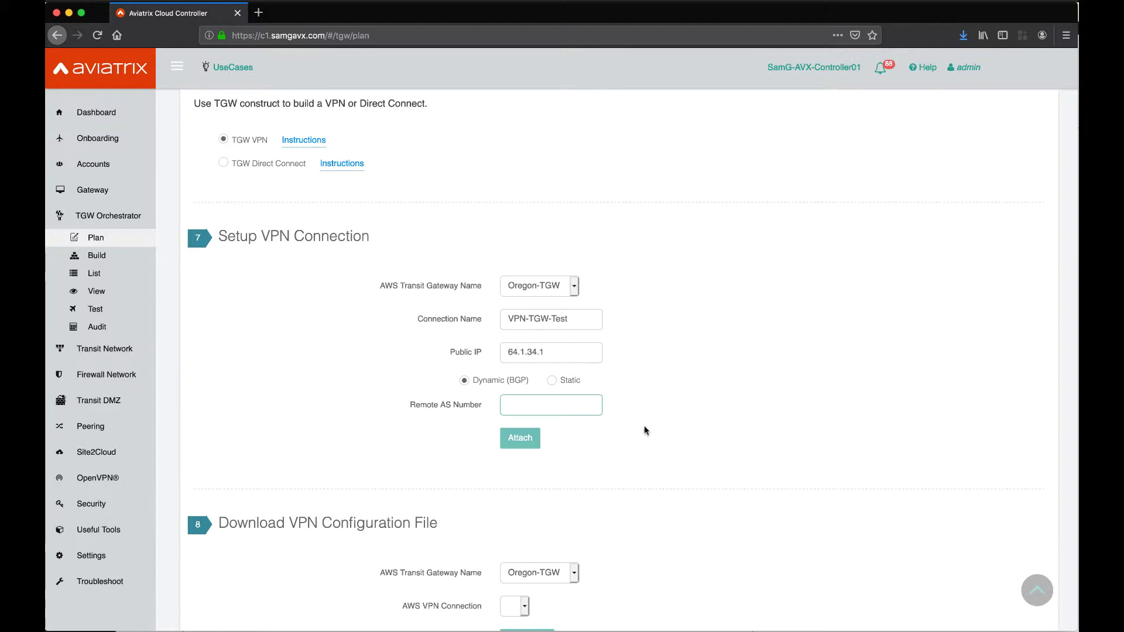
type("65344")
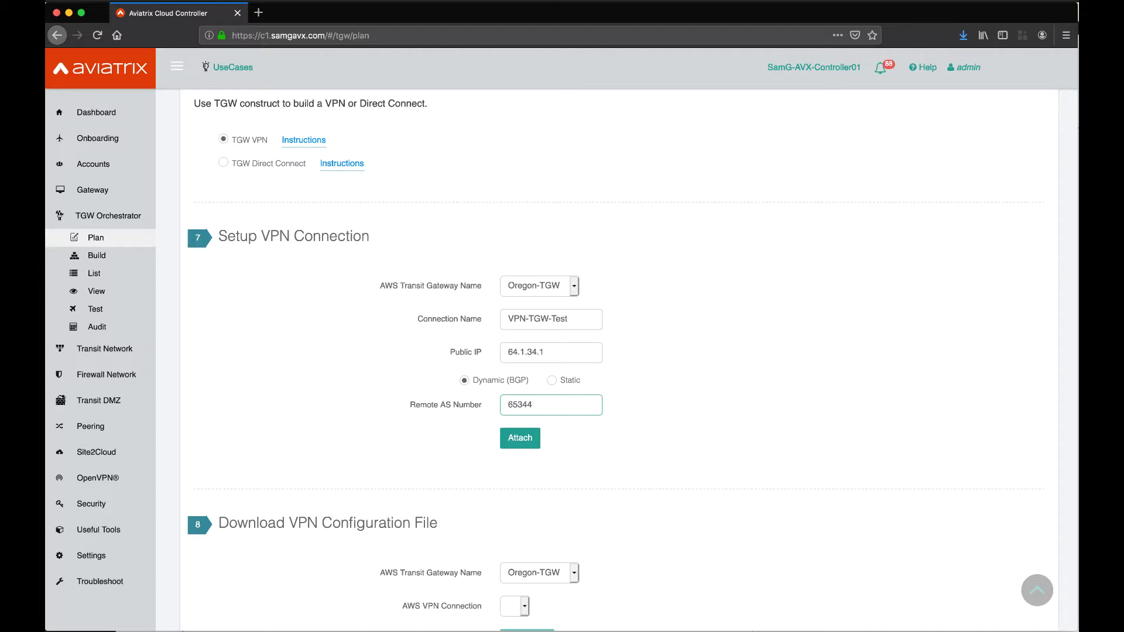
left_click(530, 442)
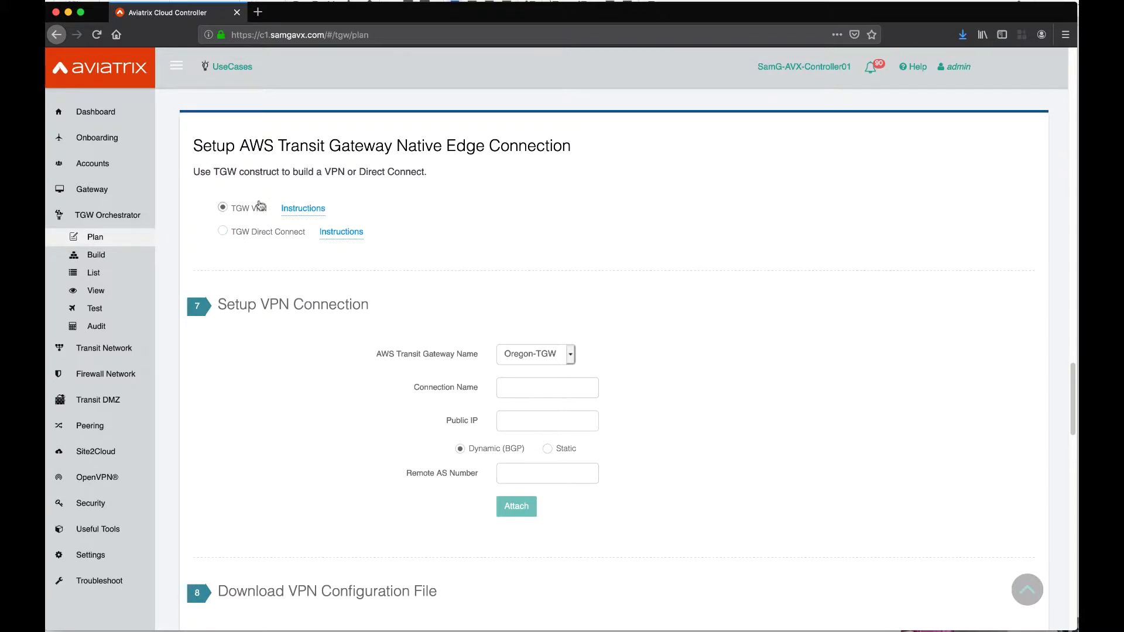
- Switch to TGW Direct Connect, keeping Oregon-TGW as the transit gateway
left_click(254, 237)
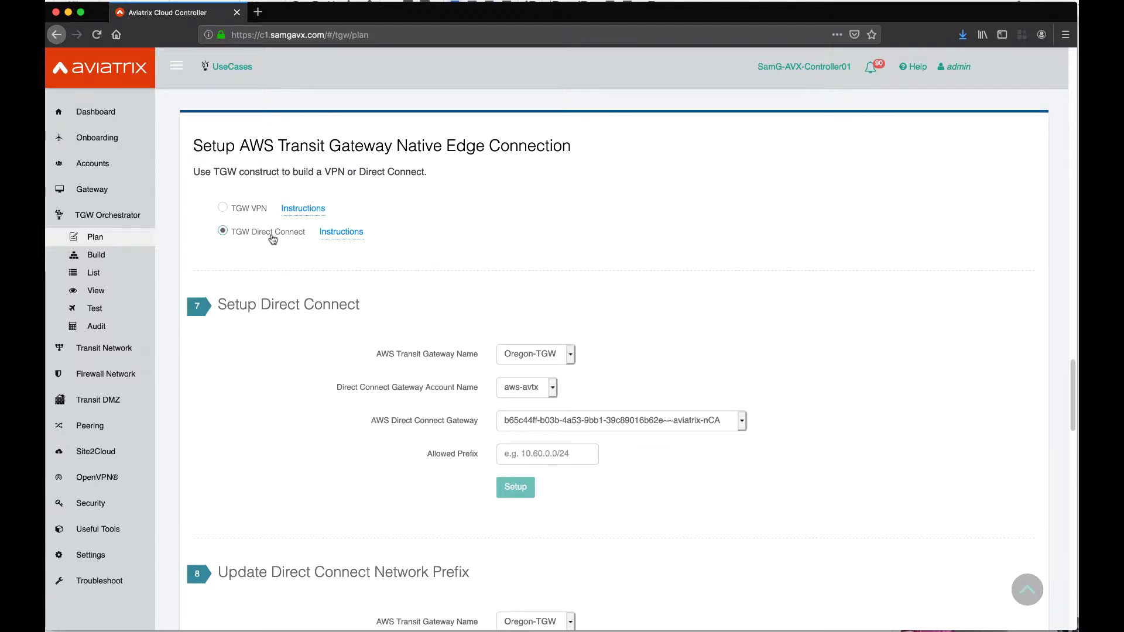
left_click(572, 357)
left_click(576, 351)
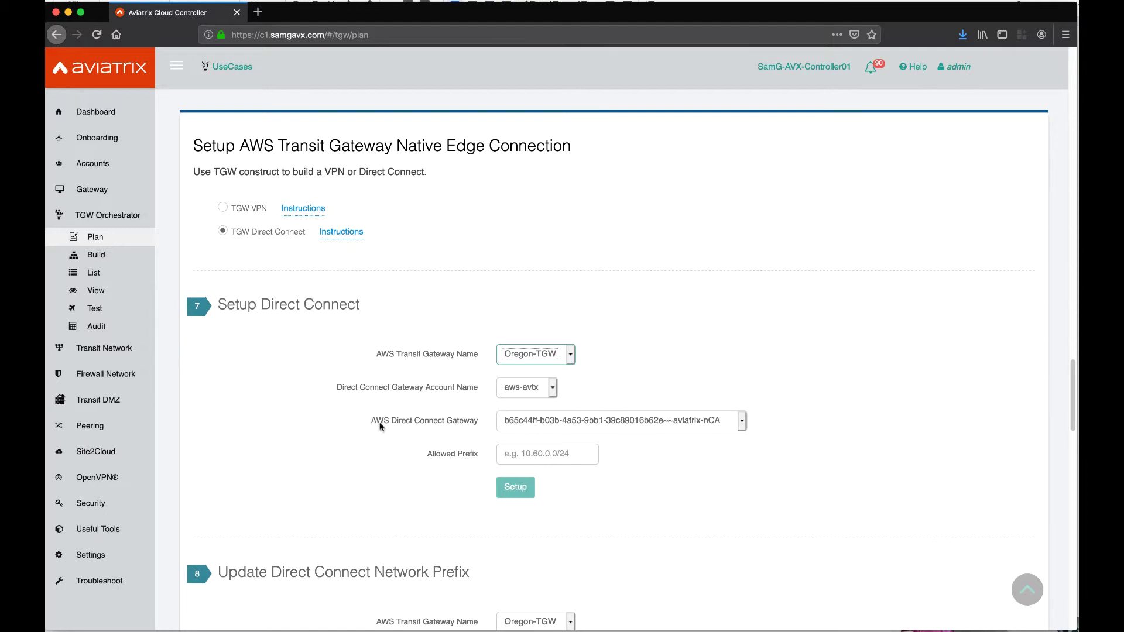
- Submit the Direct Connect gateway transit-gw-test with allowed prefixes 10.10.1.0/24 and 10.10.2.0/24
left_click_drag(390, 391, 484, 429)
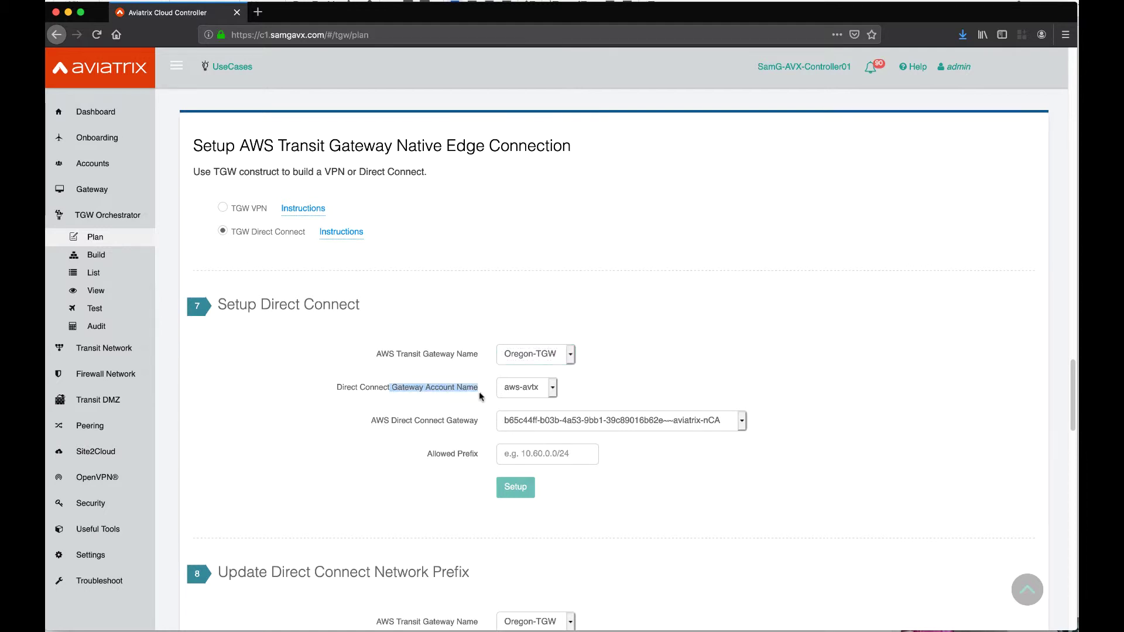
left_click(668, 420)
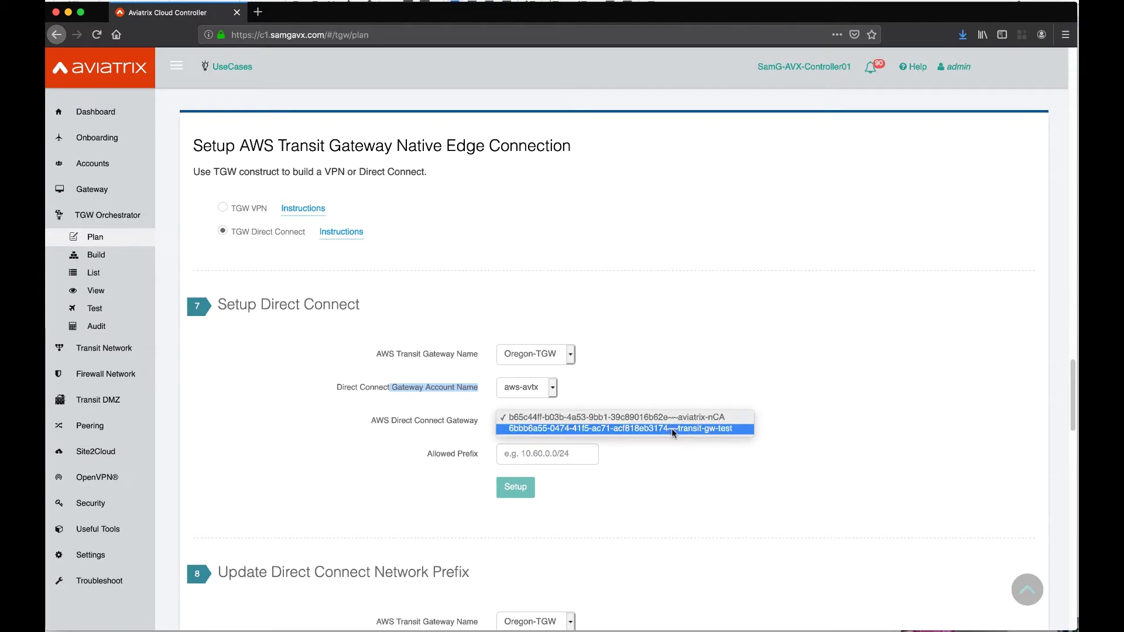
left_click(671, 427)
left_click(564, 453)
type("10.0")
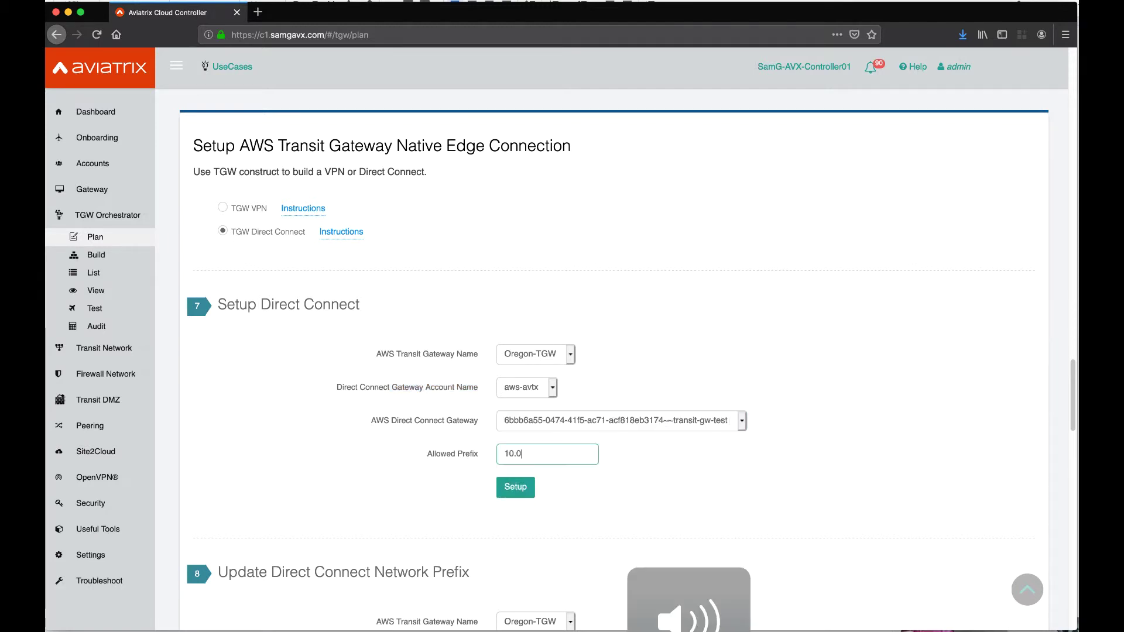
key("BackSpace")
key("BackSpace")
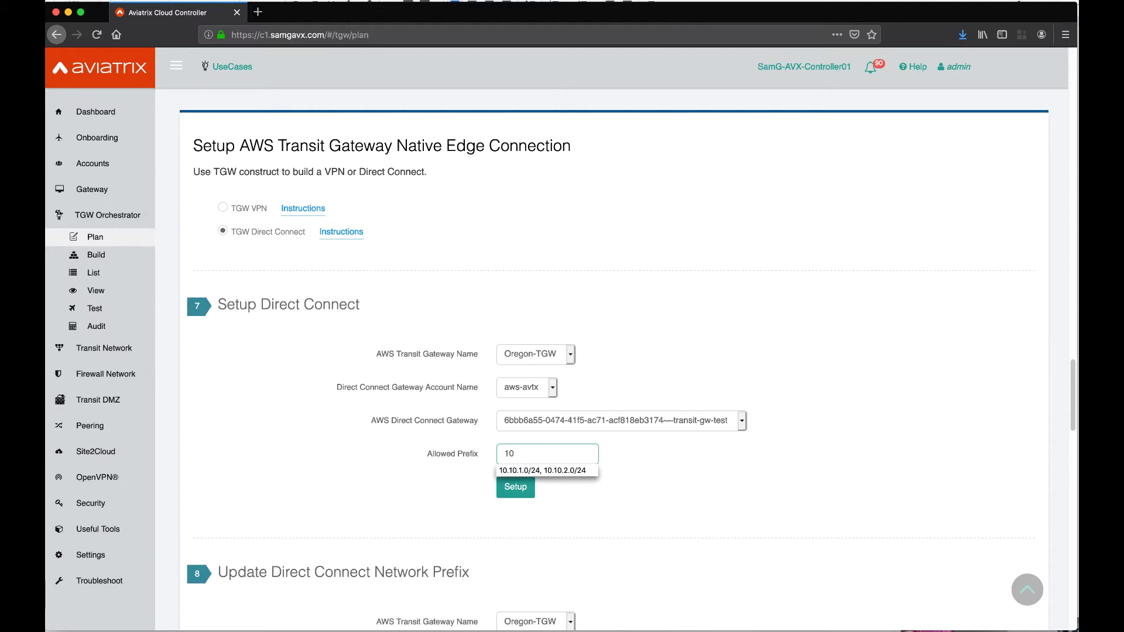
key("BackSpace")
key("BackSpace")
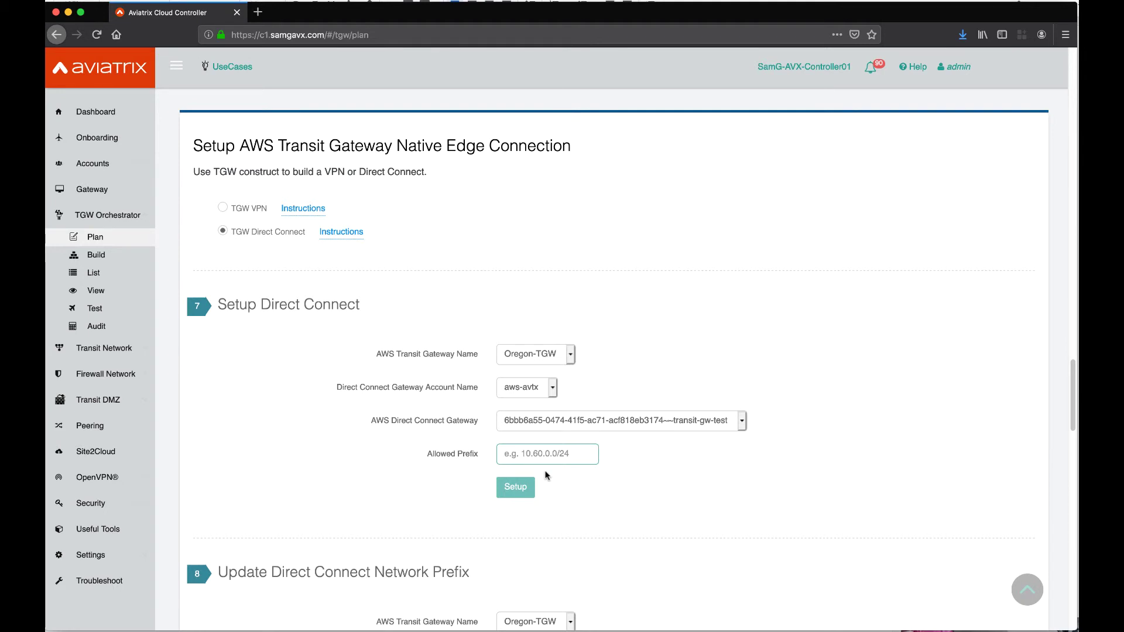
key("ctrl+v")
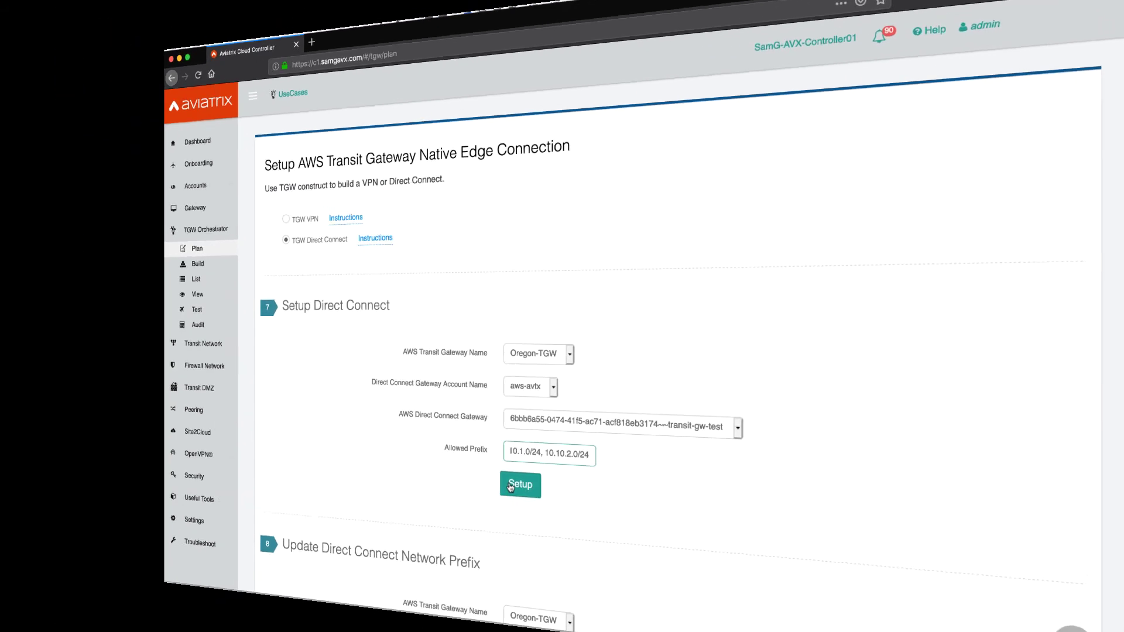
left_click(504, 491)
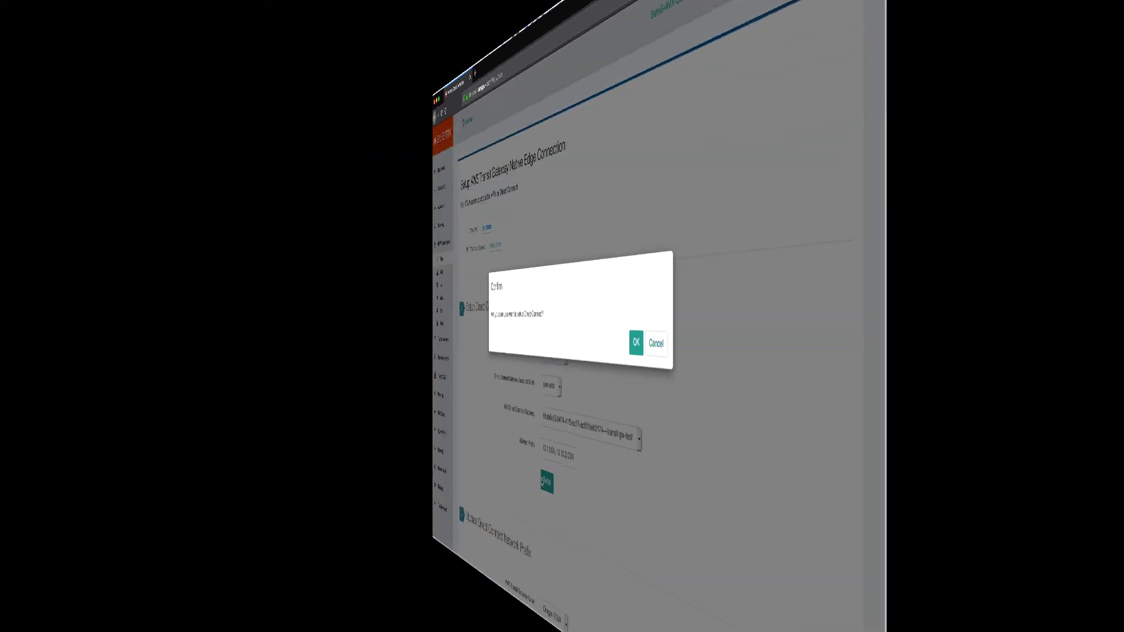